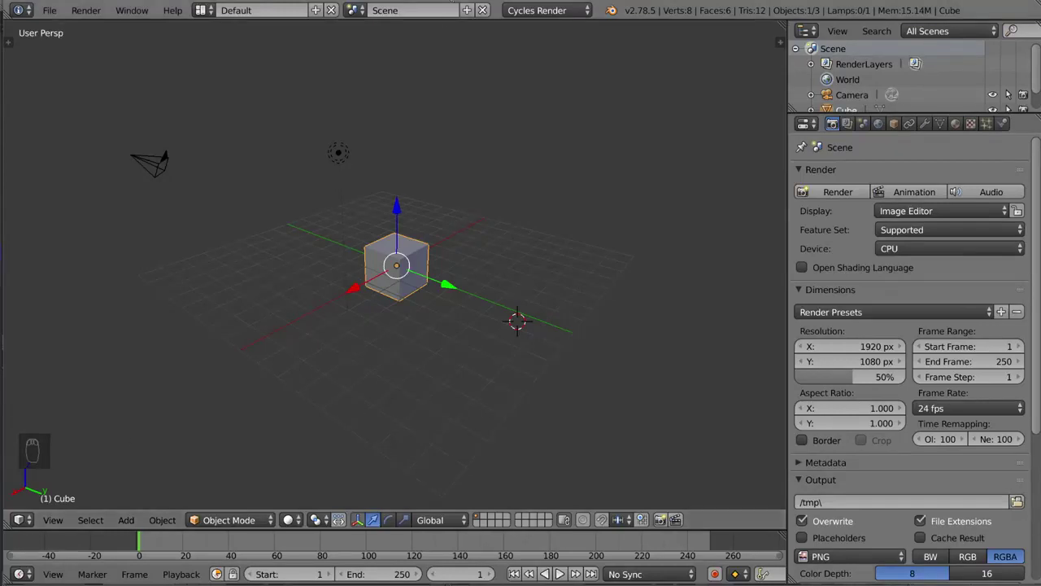
- Zoom in on the default cube, switch it to Edit Mode, orbit, and activate the Knife tool
{"action": "scroll", "coordinate": [463, 305], "scroll_direction": "up", "scroll_amount": 5}
{"action": "key", "text": "Tab"}
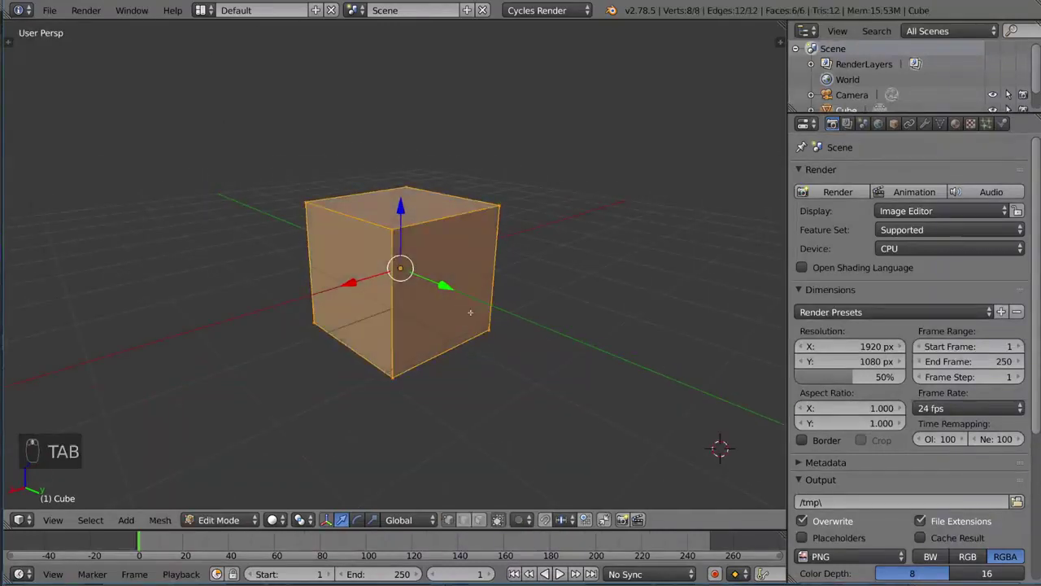
{"action": "middle_click_drag", "start_coordinate": [470, 312], "coordinate": [451, 274]}
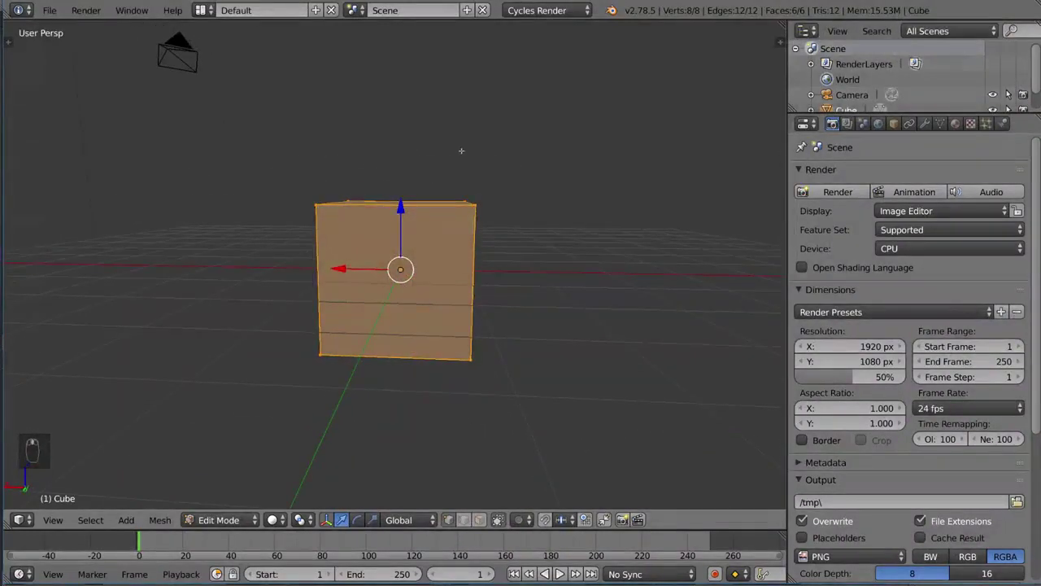
{"action": "key", "text": "k"}
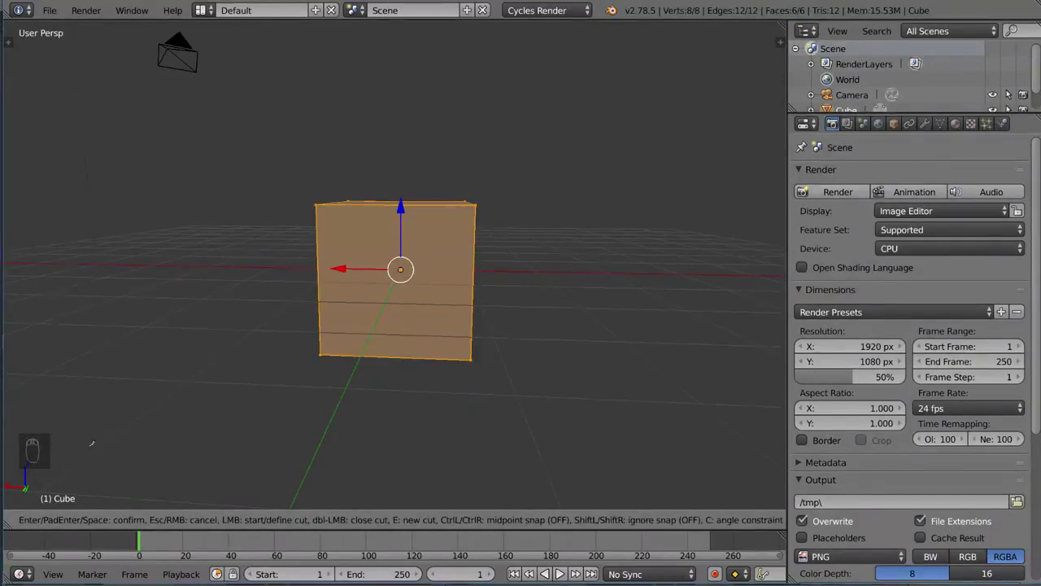
- Draw diagonal knife cuts across the cube's front face, bringing the mesh to 19 vertices
{"action": "mouse_move", "coordinate": [540, 318]}
{"action": "middle_mouse_down"}
{"action": "mouse_move", "coordinate": [564, 301]}
{"action": "mouse_move", "coordinate": [548, 322]}
{"action": "mouse_move", "coordinate": [550, 314]}
{"action": "middle_mouse_up"}
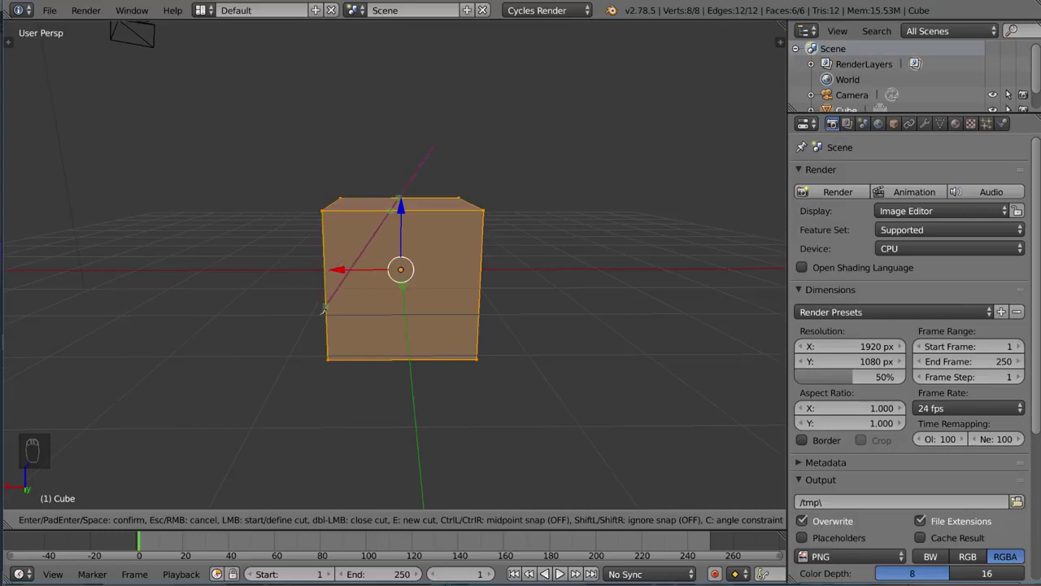
{"action": "left_click", "coordinate": [266, 398]}
{"action": "left_click", "coordinate": [548, 182]}
{"action": "left_click", "coordinate": [442, 127]}
{"action": "key", "text": "Return"}
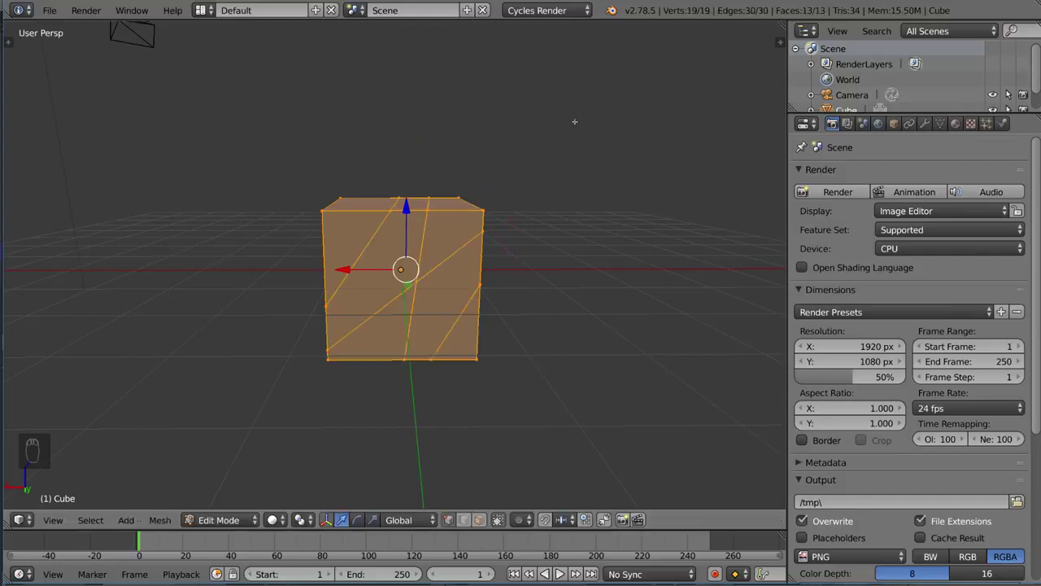
{"action": "middle_click_drag", "start_coordinate": [552, 328], "coordinate": [518, 349]}
{"action": "right_click", "coordinate": [388, 248]}
{"action": "middle_click_drag", "start_coordinate": [388, 248], "coordinate": [431, 257]}
{"action": "key", "text": "g"}
{"action": "right_click", "coordinate": [455, 260]}
{"action": "right_click", "coordinate": [485, 274]}
{"action": "key", "text": "g"}
{"action": "key", "text": "Escape"}
{"action": "right_click", "coordinate": [476, 160]}
{"action": "key", "text": "g"}
{"action": "key", "text": "Escape"}
{"action": "key", "text": "g"}
{"action": "middle_click_drag", "start_coordinate": [394, 253], "coordinate": [459, 206]}
{"action": "key", "text": "Escape"}
{"action": "key", "text": "g"}
{"action": "key", "text": "Escape"}
{"action": "mouse_move", "coordinate": [502, 245]}
{"action": "middle_mouse_down"}
{"action": "mouse_move", "coordinate": [351, 242]}
{"action": "mouse_move", "coordinate": [385, 270]}
{"action": "mouse_move", "coordinate": [520, 225]}
{"action": "mouse_move", "coordinate": [513, 195]}
{"action": "mouse_move", "coordinate": [496, 228]}
{"action": "mouse_move", "coordinate": [521, 244]}
{"action": "mouse_move", "coordinate": [506, 260]}
{"action": "mouse_move", "coordinate": [490, 253]}
{"action": "middle_mouse_up"}
- In wireframe, knife a horizontal line through the whole cube (25 vertices, 41 edges), then return to solid
{"action": "key", "text": "z"}
{"action": "key", "text": "k"}
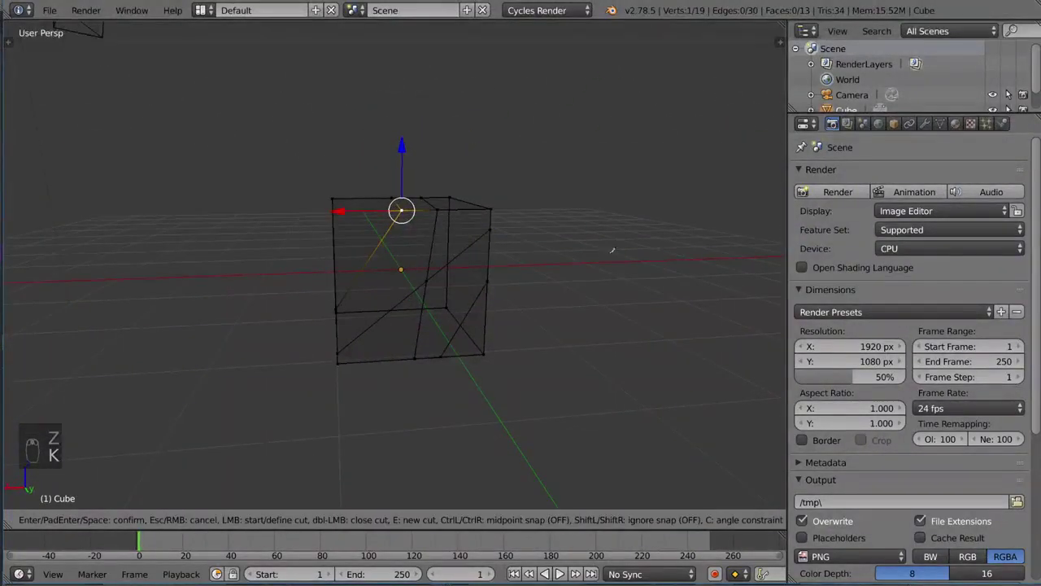
{"action": "left_click", "coordinate": [285, 259]}
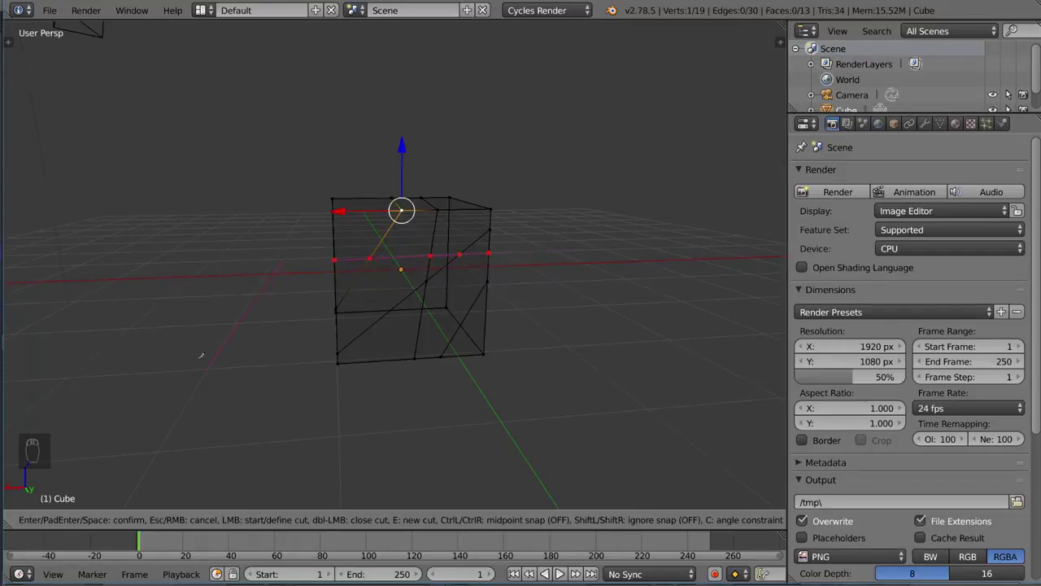
{"action": "right_click", "coordinate": [216, 299]}
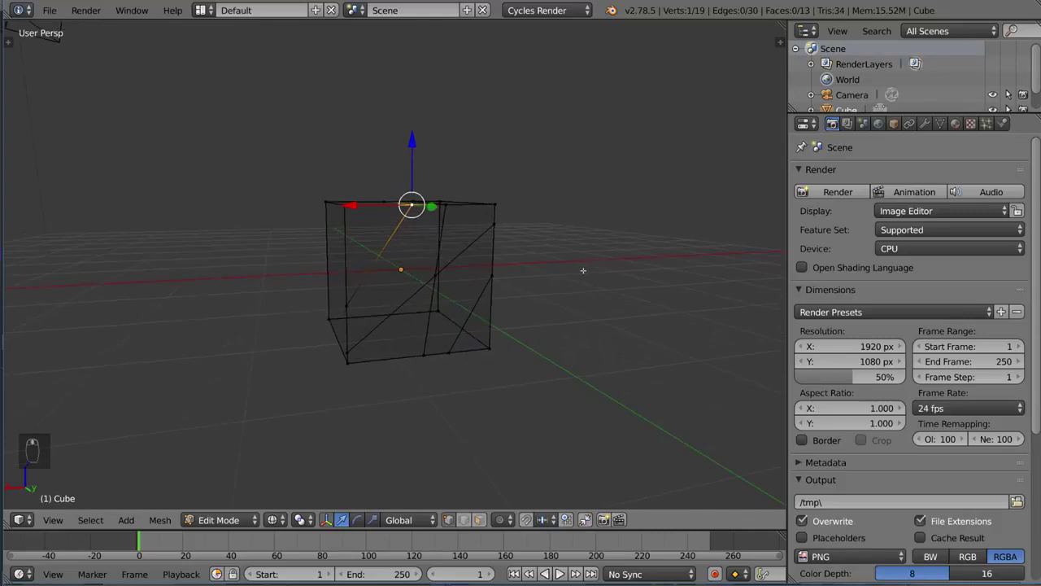
{"action": "key", "text": "k"}
{"action": "left_click", "coordinate": [533, 248]}
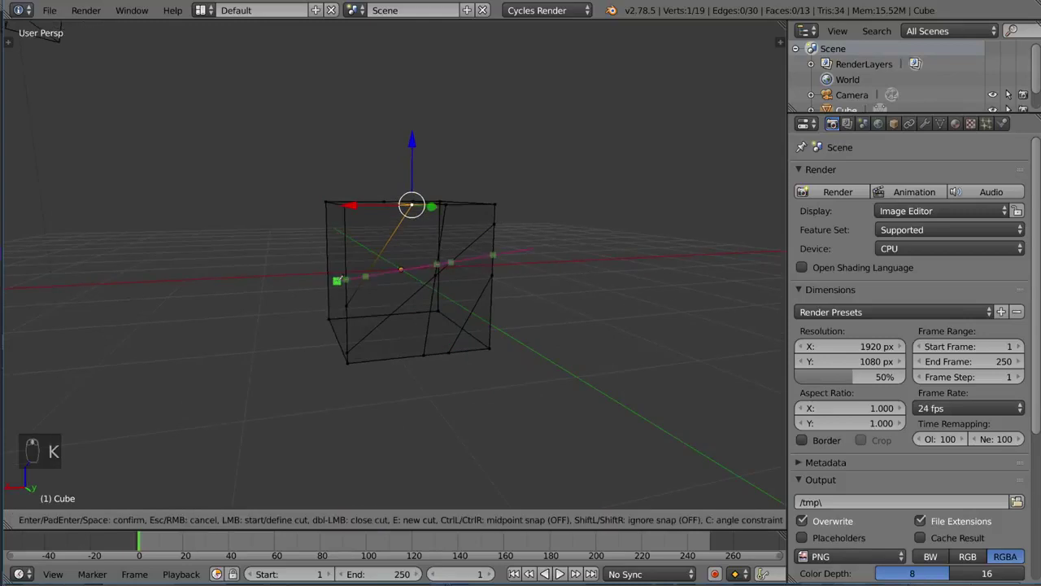
{"action": "left_click", "coordinate": [265, 267]}
{"action": "key", "text": "Return"}
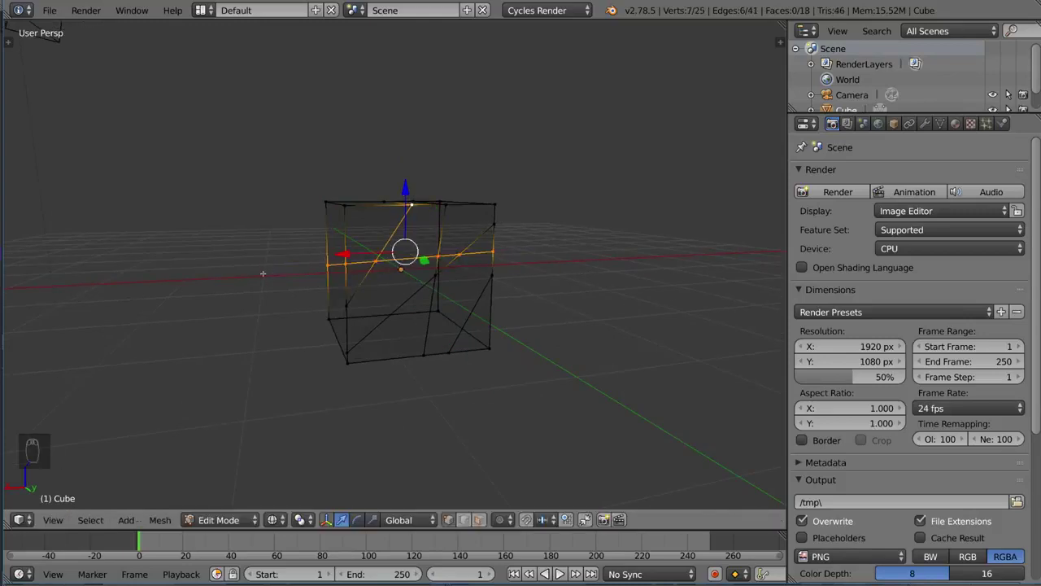
{"action": "mouse_move", "coordinate": [313, 284]}
{"action": "middle_mouse_down"}
{"action": "mouse_move", "coordinate": [637, 412]}
{"action": "mouse_move", "coordinate": [510, 290]}
{"action": "mouse_move", "coordinate": [548, 288]}
{"action": "mouse_move", "coordinate": [530, 318]}
{"action": "mouse_move", "coordinate": [602, 297]}
{"action": "mouse_move", "coordinate": [569, 309]}
{"action": "mouse_move", "coordinate": [501, 295]}
{"action": "mouse_move", "coordinate": [588, 290]}
{"action": "mouse_move", "coordinate": [513, 304]}
{"action": "mouse_move", "coordinate": [616, 305]}
{"action": "mouse_move", "coordinate": [295, 292]}
{"action": "middle_mouse_up"}
{"action": "key", "text": "z"}
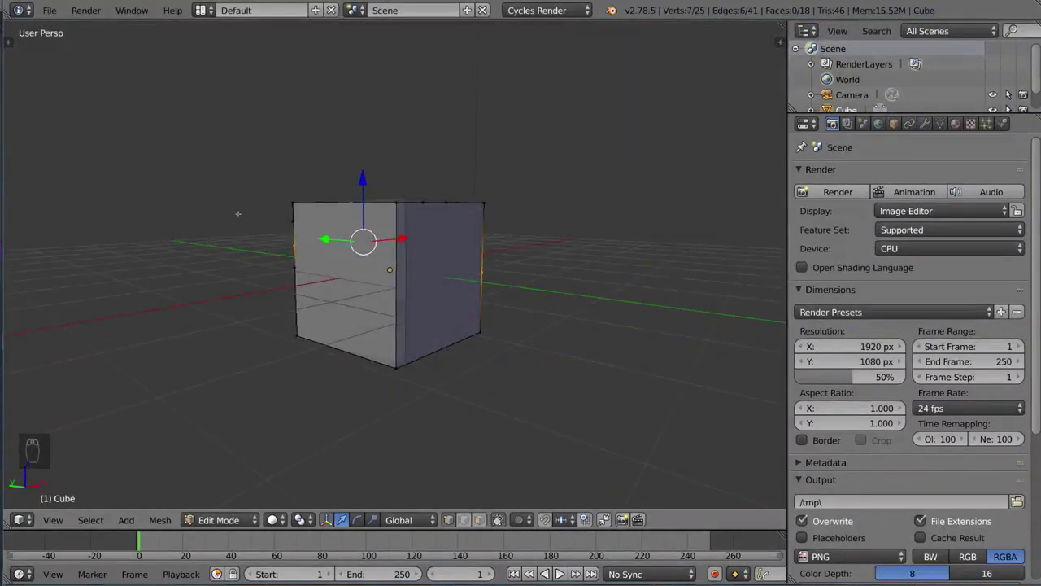
- Deselect all and cut diagonally from the cube's left edge to its right edge, reaching 27 vertices
{"action": "key", "text": "a"}
{"action": "key", "text": "k"}
{"action": "left_click", "coordinate": [291, 247]}
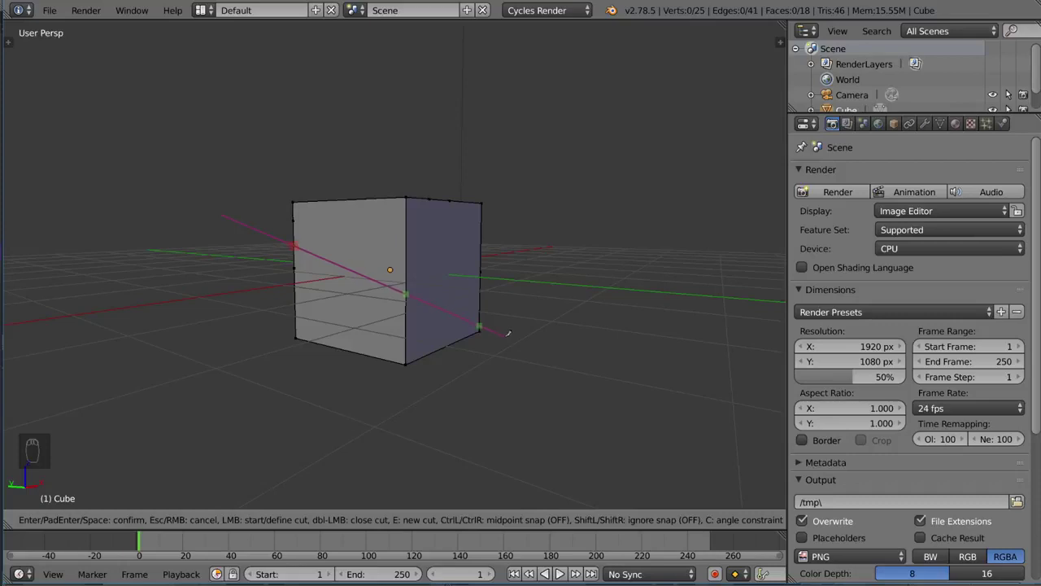
{"action": "left_click", "coordinate": [508, 332]}
{"action": "key", "text": "Return"}
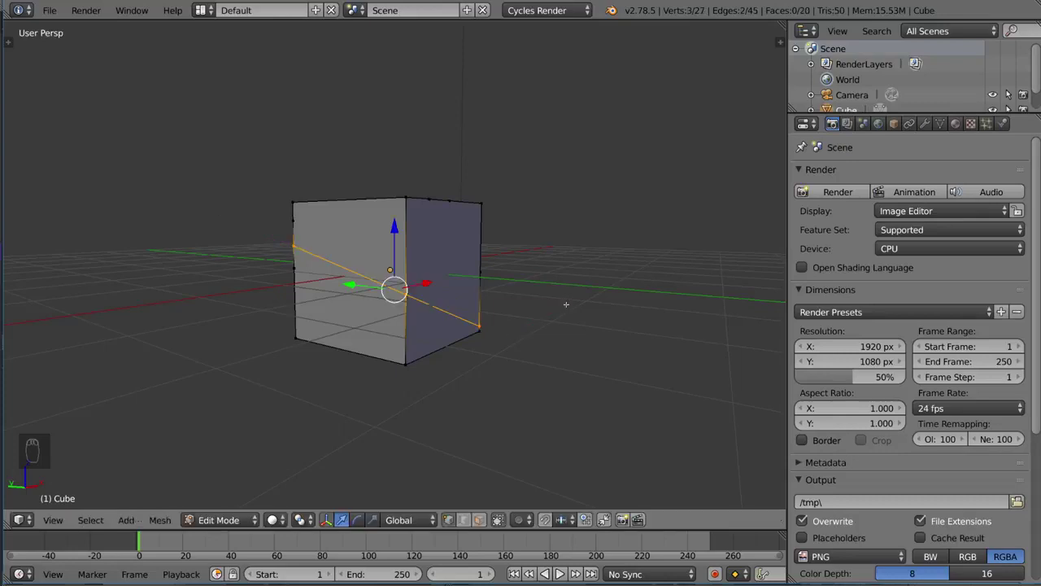
- Select a vertex from the earlier cut and test-move it with G, cancelling each move
{"action": "middle_click_drag", "start_coordinate": [413, 255], "coordinate": [333, 259]}
{"action": "scroll", "coordinate": [358, 258], "scroll_direction": "up", "scroll_amount": 2}
{"action": "right_click", "coordinate": [375, 241]}
{"action": "key", "text": "g"}
{"action": "right_click", "coordinate": [421, 272]}
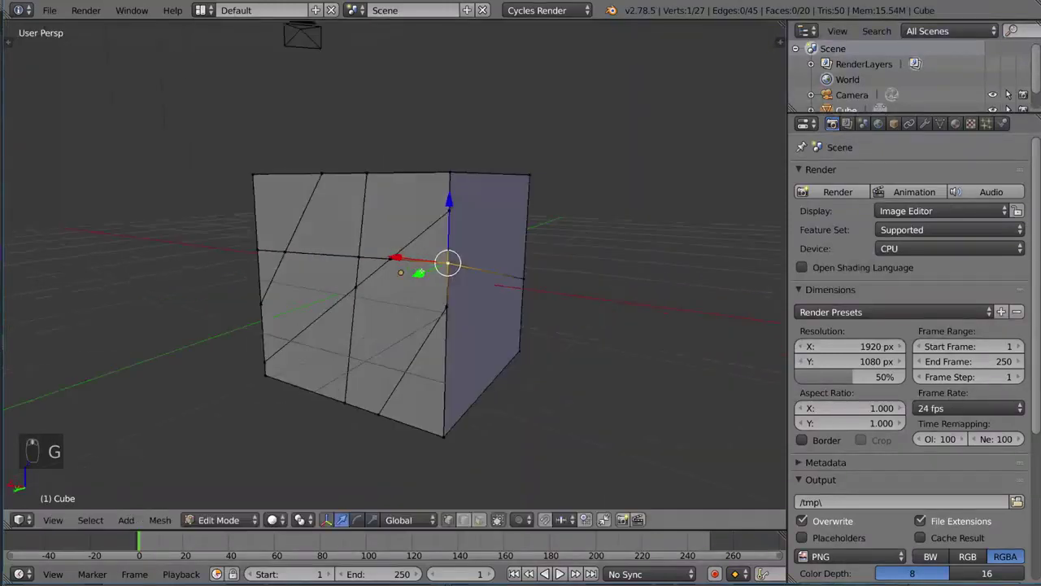
{"action": "middle_click_drag", "start_coordinate": [422, 272], "coordinate": [325, 273]}
{"action": "key", "text": "g"}
{"action": "right_click", "coordinate": [395, 271]}
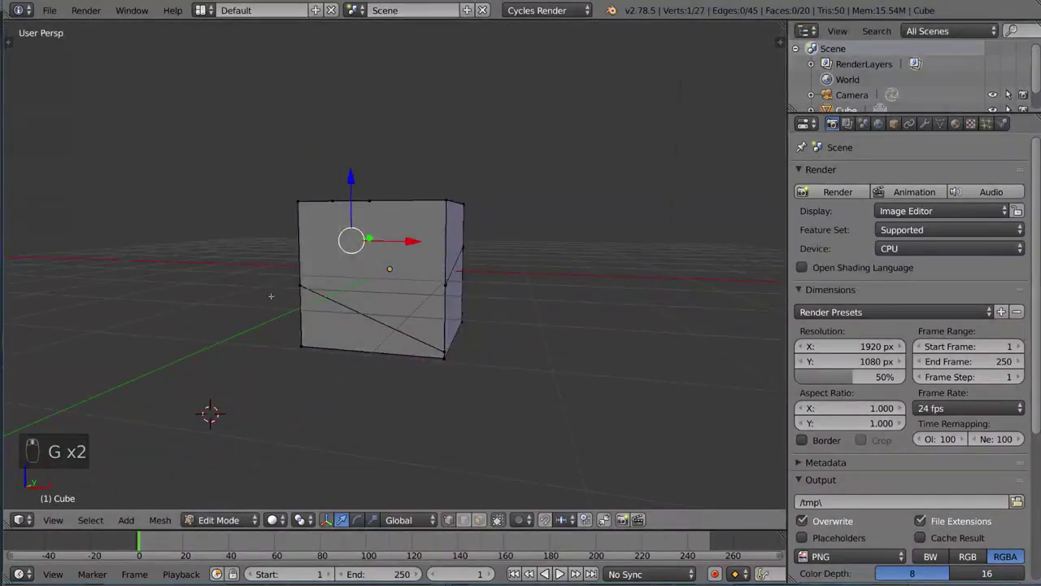
- Knife-cut across the front face and up the right side, giving 33 vertices, 56 edges, 25 faces
{"action": "key", "text": "k"}
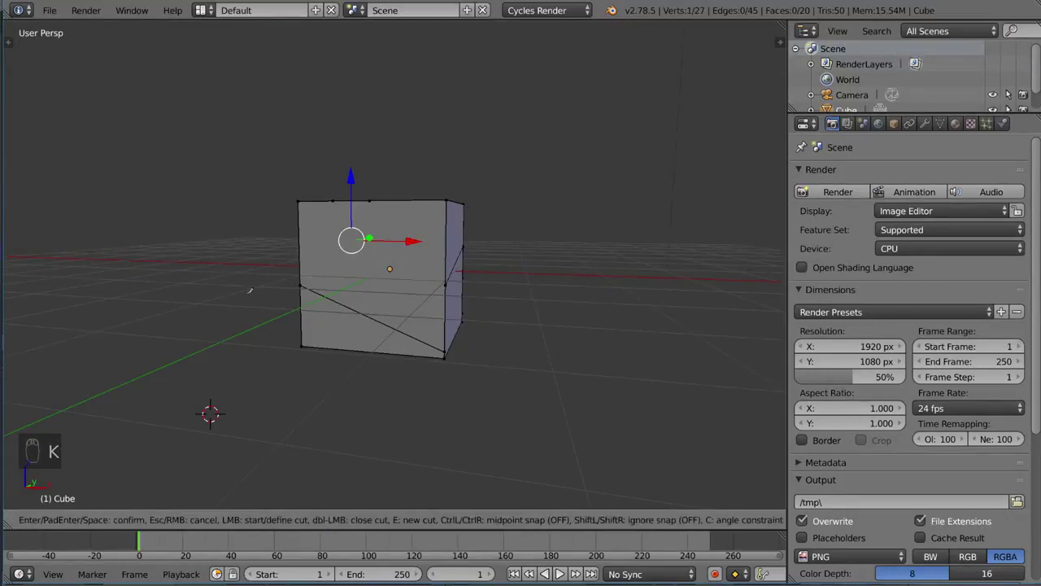
{"action": "left_click", "coordinate": [299, 285]}
{"action": "left_click", "coordinate": [462, 296]}
{"action": "left_click", "coordinate": [434, 214]}
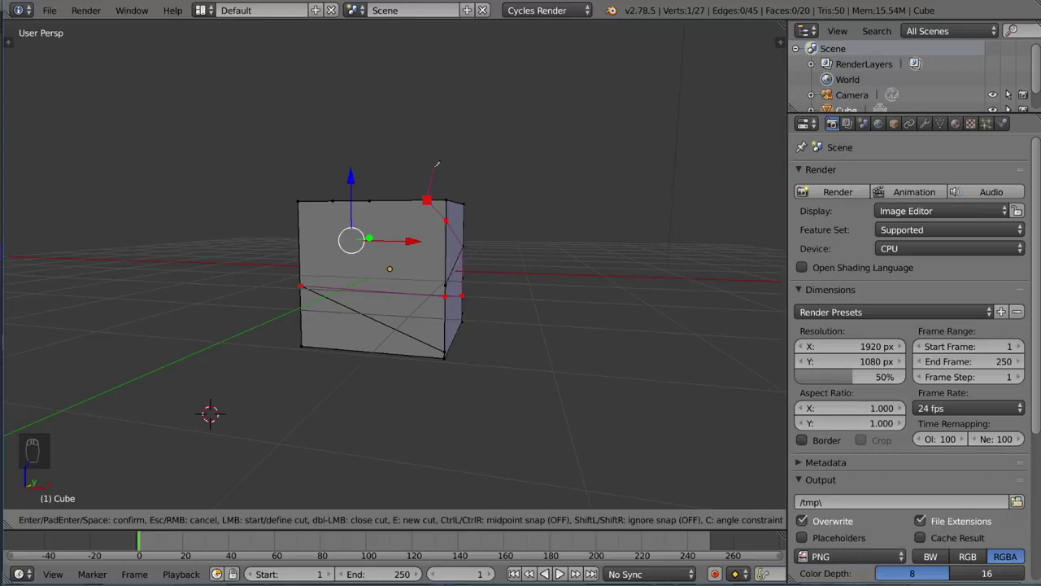
{"action": "key", "text": "Return"}
{"action": "middle_click_drag", "start_coordinate": [541, 255], "coordinate": [447, 246]}
{"action": "middle_click_drag", "start_coordinate": [550, 250], "coordinate": [434, 271]}
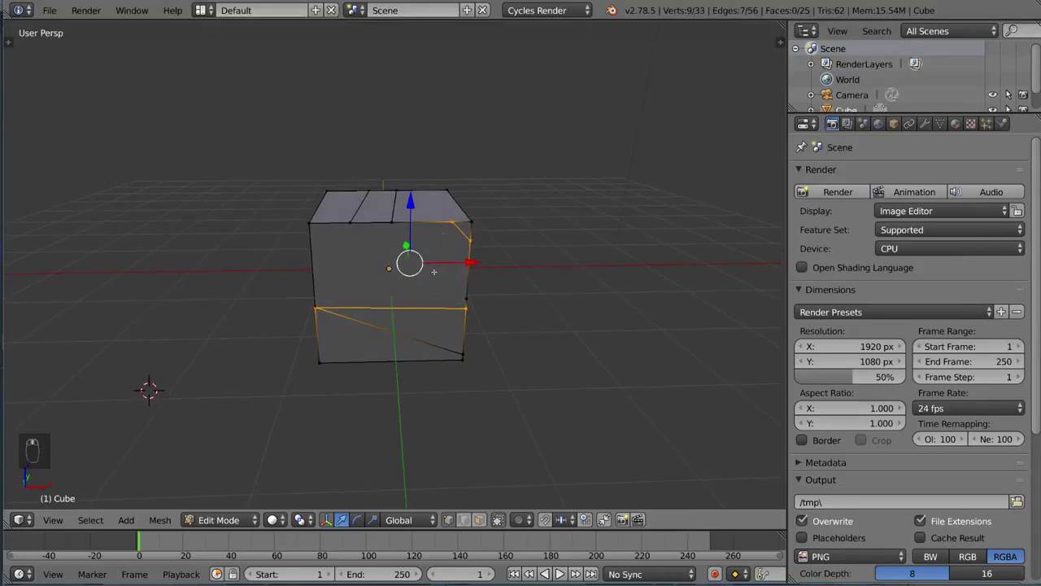
- Carve a zigzag knife cut from the cube's top through four points, reaching 48 vertices and 85 edges
{"action": "key", "text": "k"}
{"action": "left_click", "coordinate": [421, 122]}
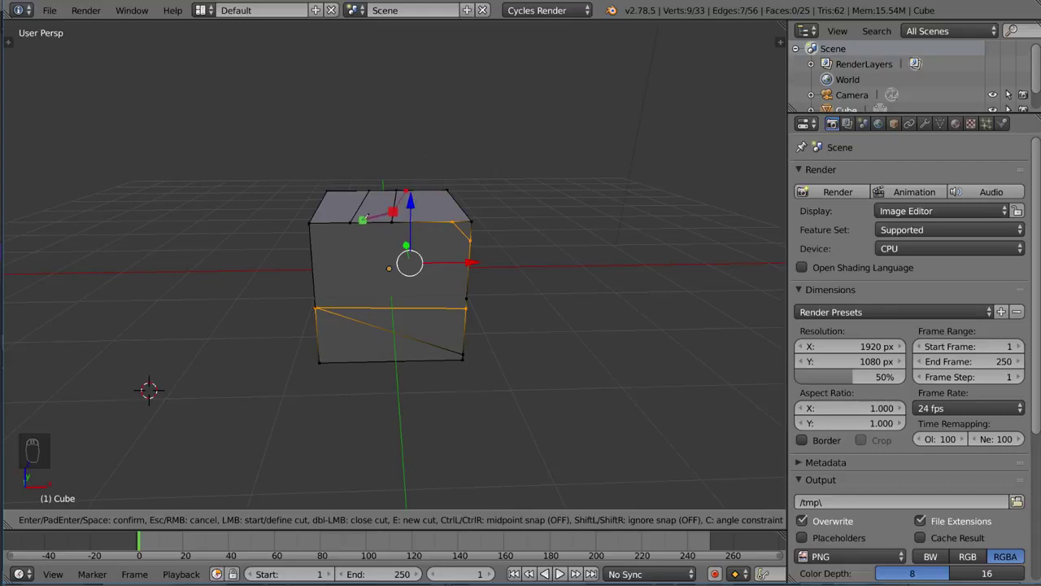
{"action": "left_click", "coordinate": [326, 249]}
{"action": "left_click", "coordinate": [509, 283]}
{"action": "left_click", "coordinate": [438, 347]}
{"action": "key", "text": "Return"}
{"action": "middle_click_drag", "start_coordinate": [365, 254], "coordinate": [296, 252]}
{"action": "middle_click_drag", "start_coordinate": [511, 243], "coordinate": [480, 273]}
{"action": "key", "text": "a"}
{"action": "key", "text": "g"}
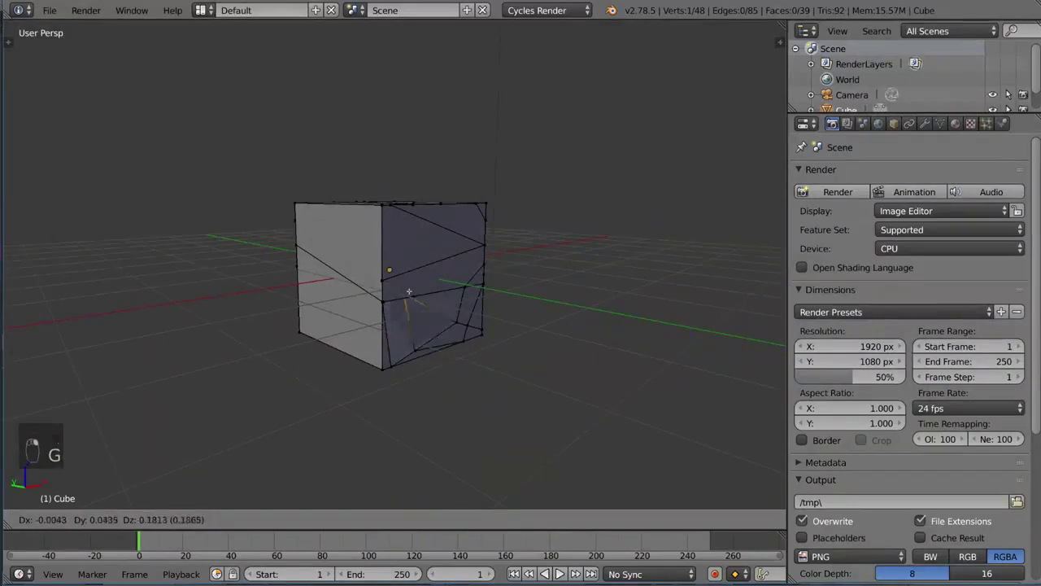
{"action": "left_click", "coordinate": [446, 288]}
{"action": "key", "text": "a"}
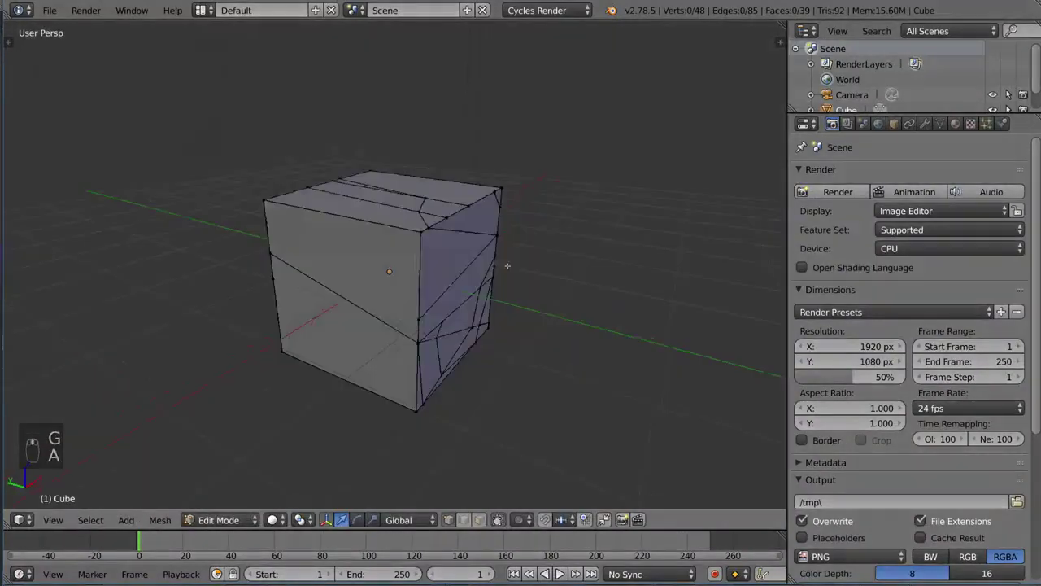